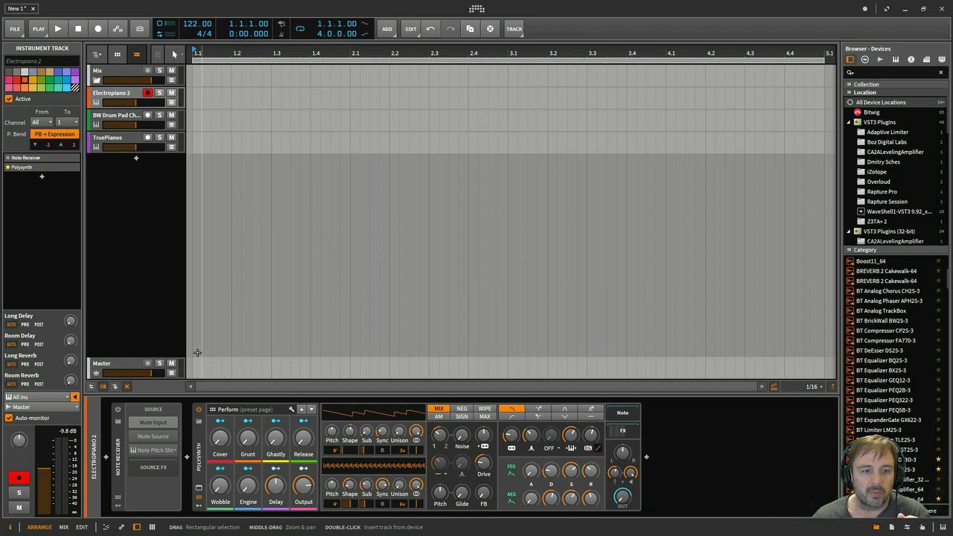
Show the BW Drum Pad Chords chain and audition four bottom-row drum pads, including E-Snare and E-Hat.
left_click(117, 119)
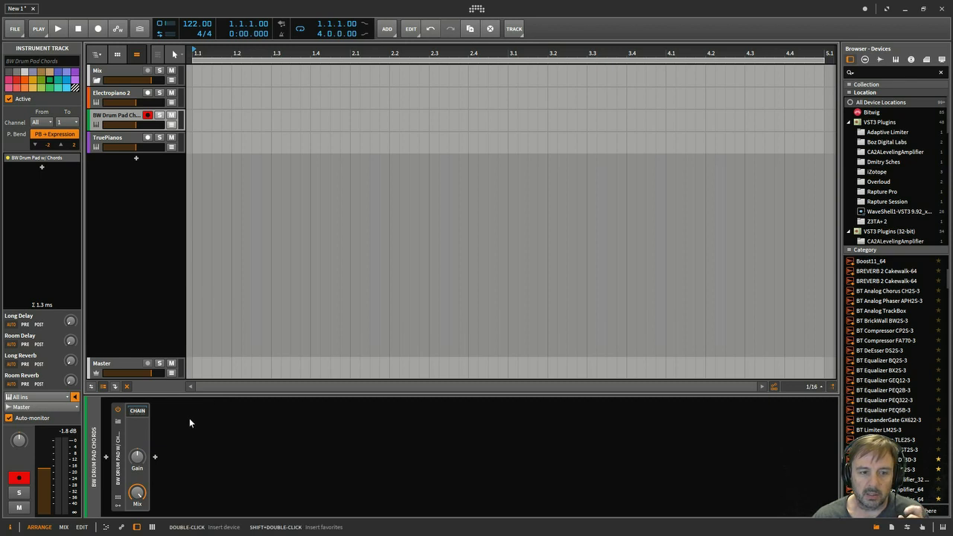
left_click(136, 411)
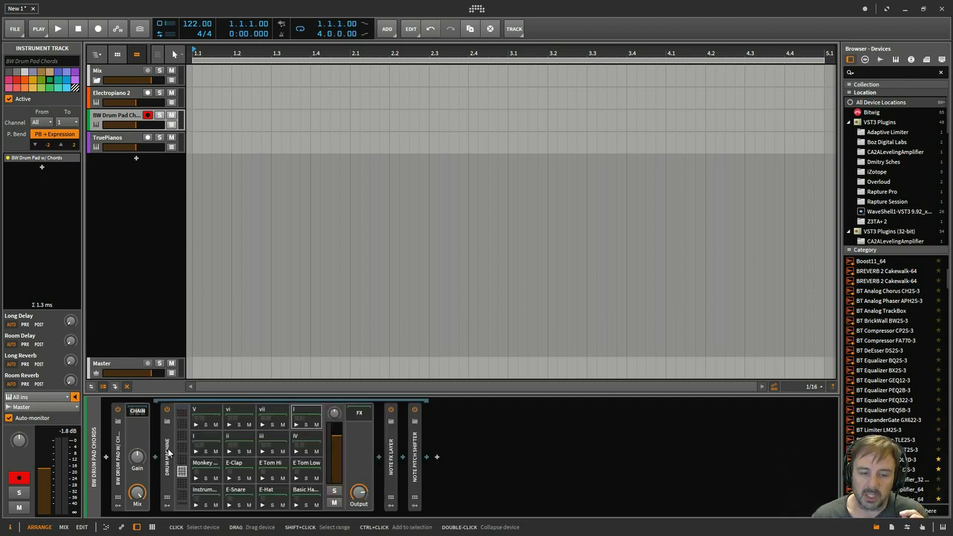
left_click(196, 506)
left_click(233, 505)
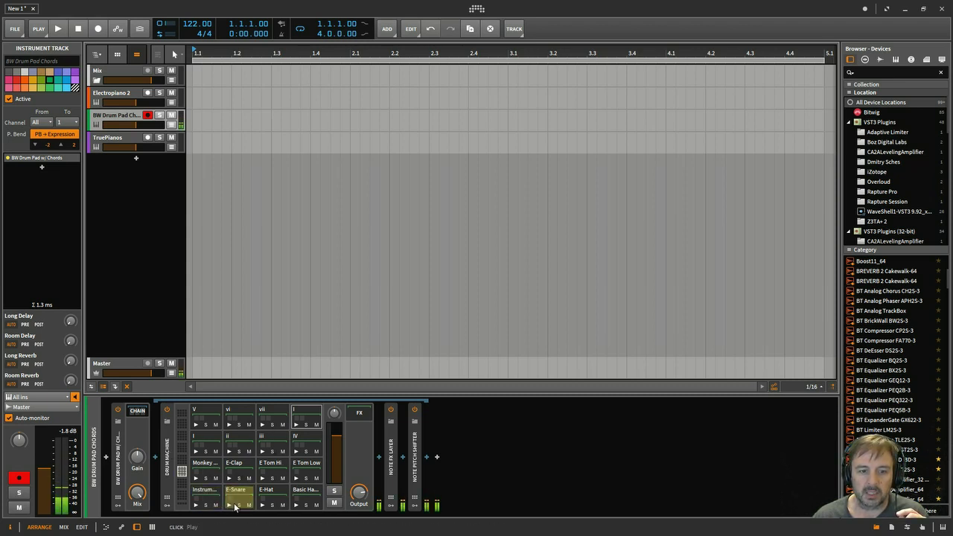
left_click(262, 505)
left_click(295, 505)
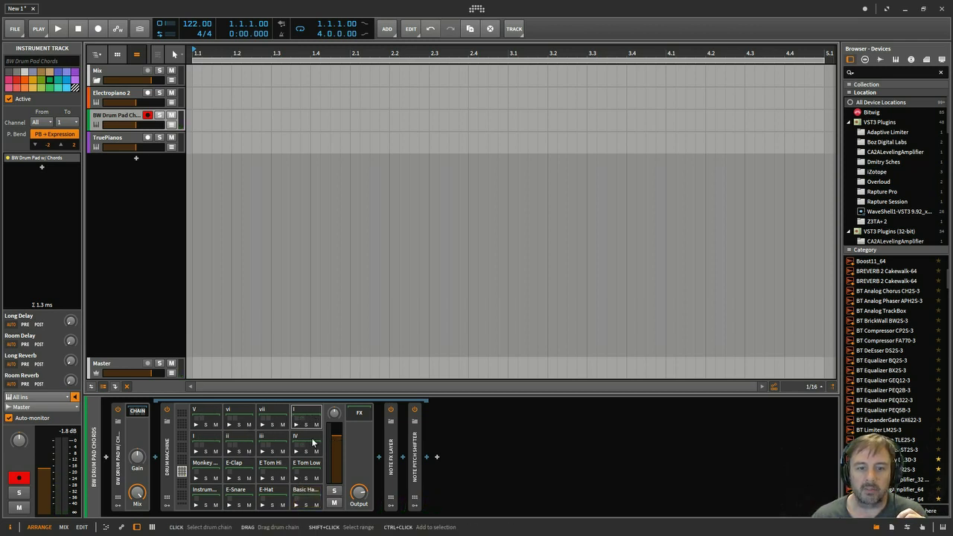
Select pad I to reveal its Transposition Map and Multi-Note I stacking 0, +4, +7.
left_click(209, 443)
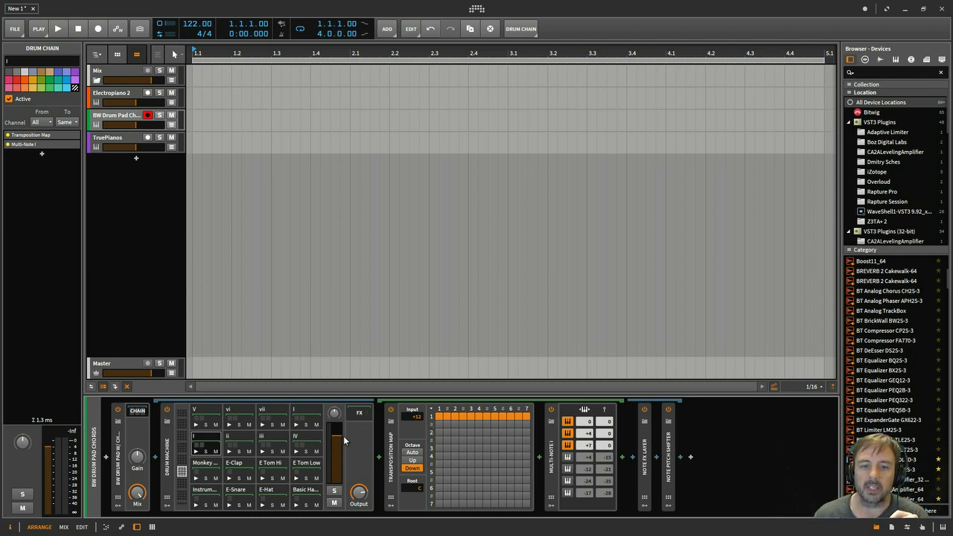
Compare pad ii's chord chain with pad iii's, whose Multi-Note stacks 0, +3, +7.
left_click(244, 441)
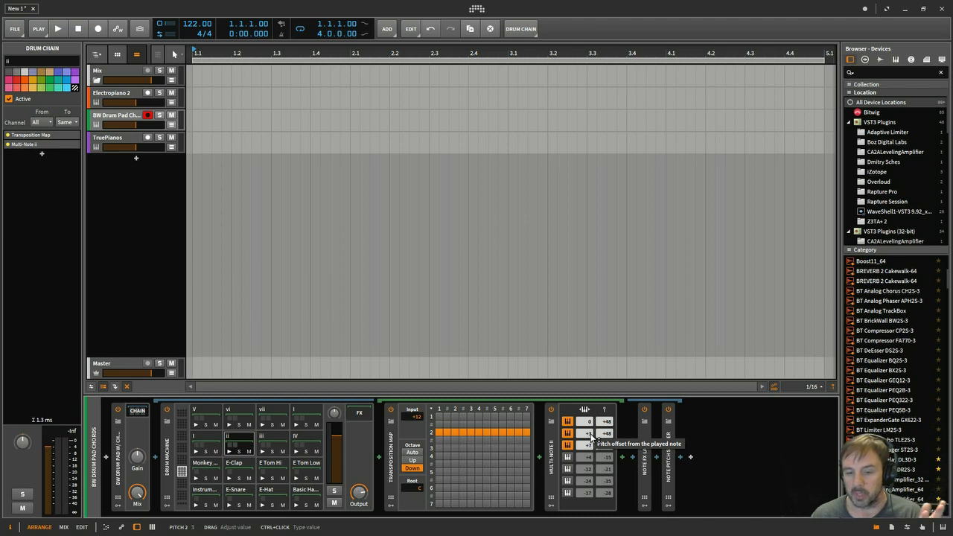
left_click(276, 443)
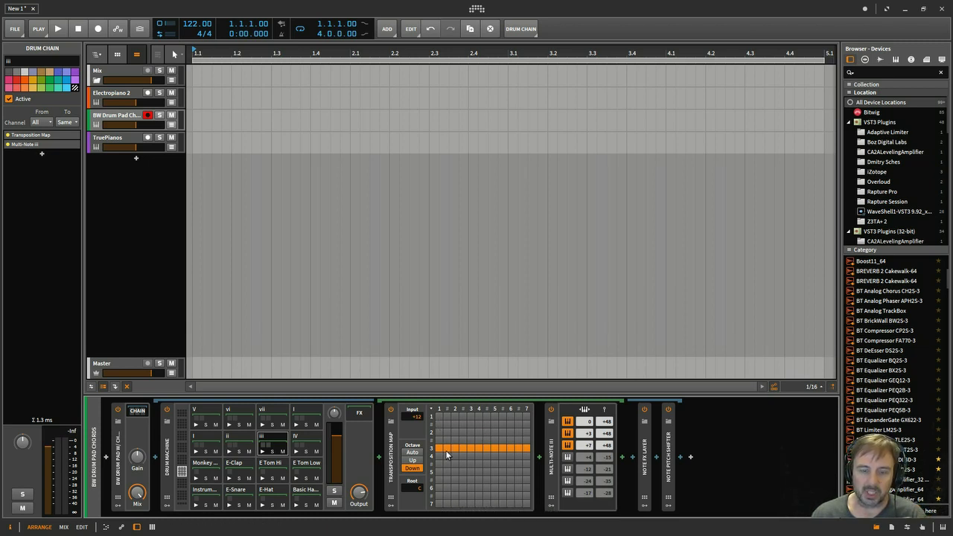
Inspect pads IV, vi and vii, collapse the pad chain, and expand the Note FX Layer.
left_click(311, 441)
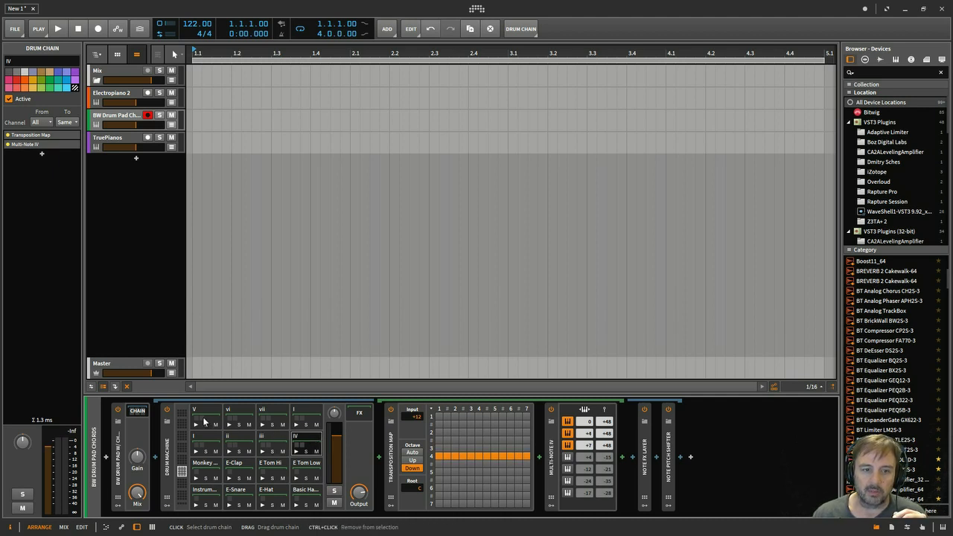
left_click(241, 411)
left_click(273, 414)
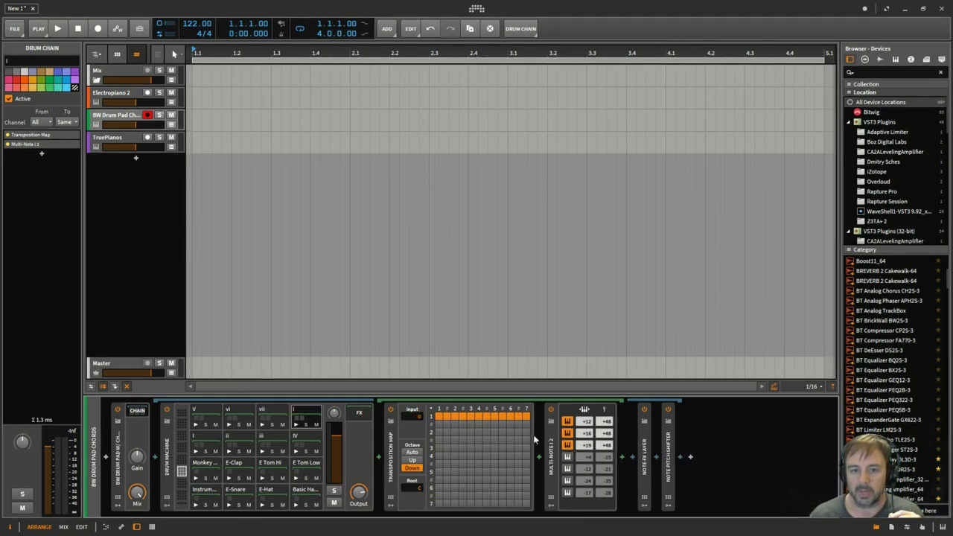
left_click(305, 413)
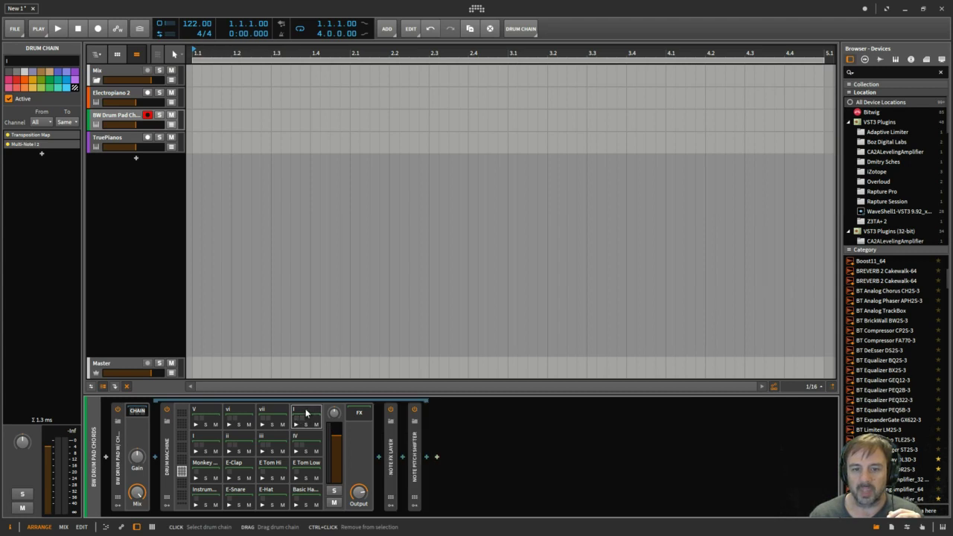
double_click(392, 450)
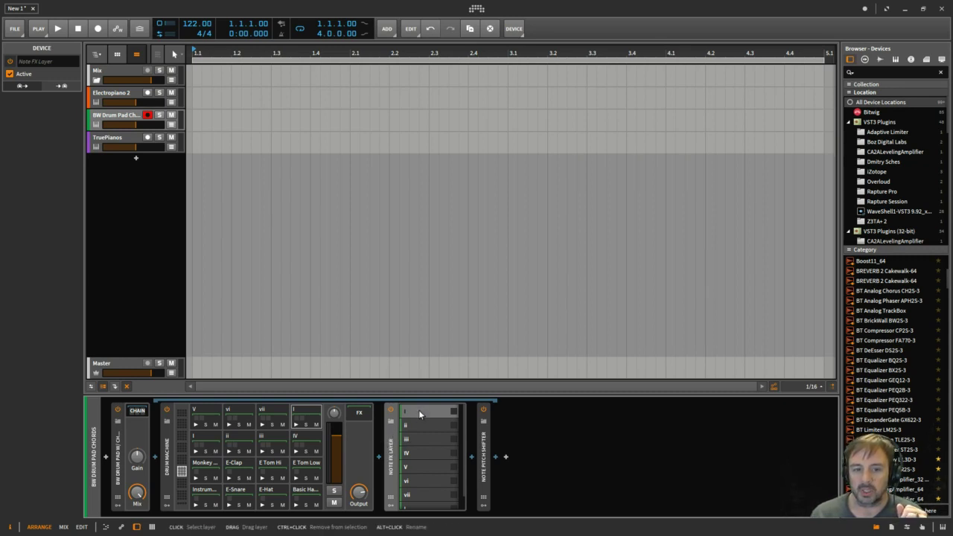
Check the Note Receiver sources on Note FX layers i, ii and iii.
left_click(419, 410)
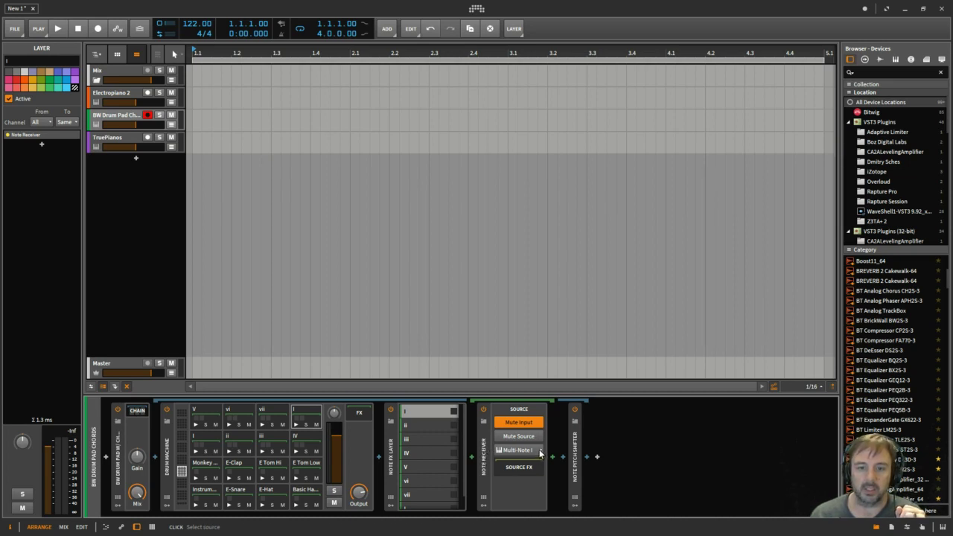
left_click(209, 439)
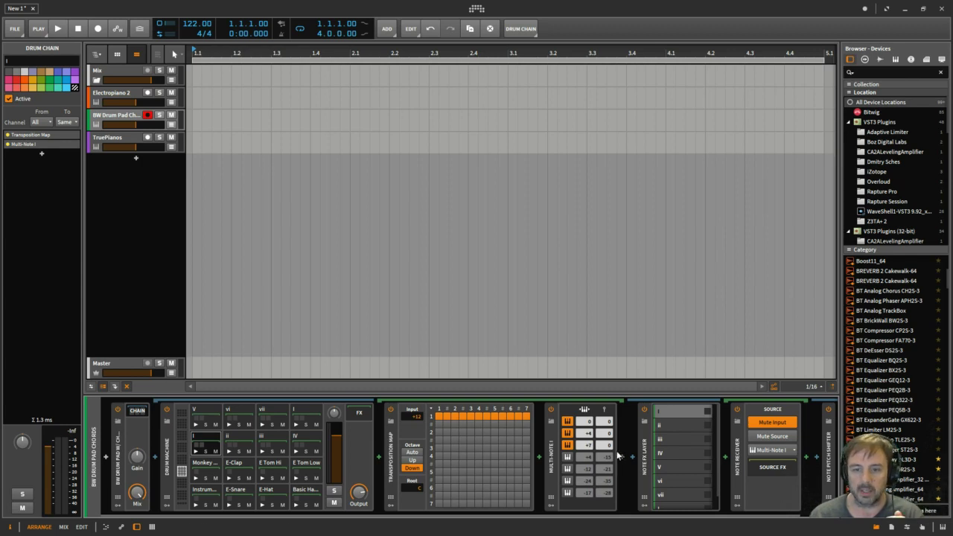
left_click(676, 425)
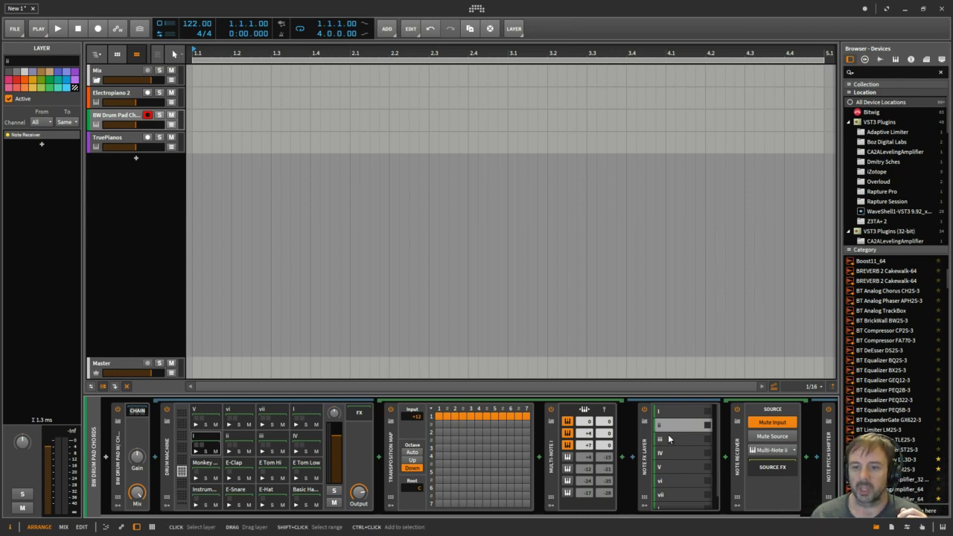
left_click(683, 439)
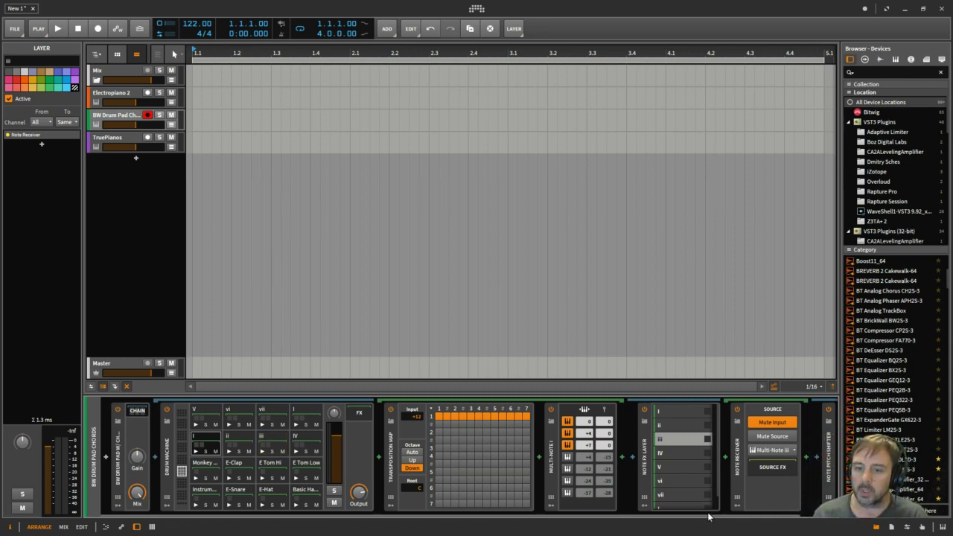
Collapse the layer's nested chain and reselect drum pad I's chain.
left_click_drag(715, 517, 747, 517)
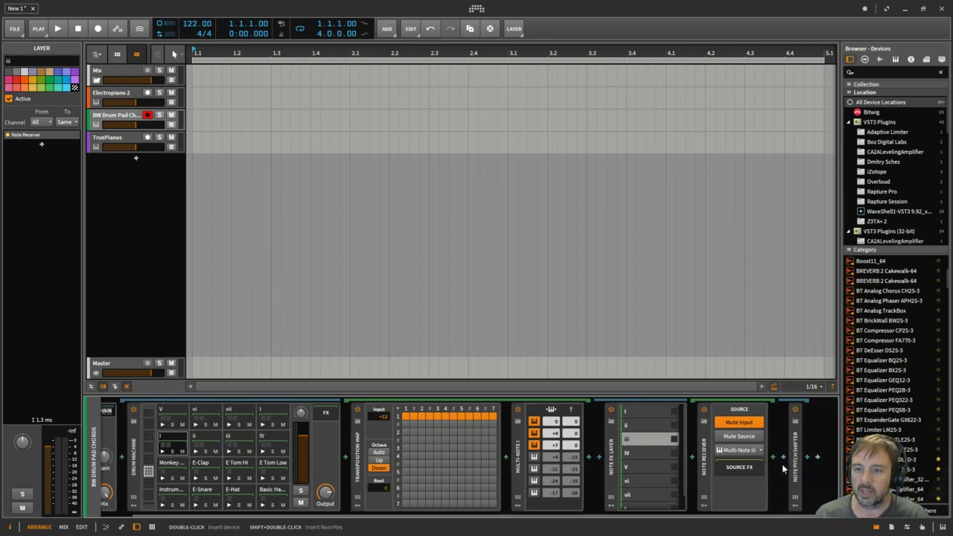
key("Delete")
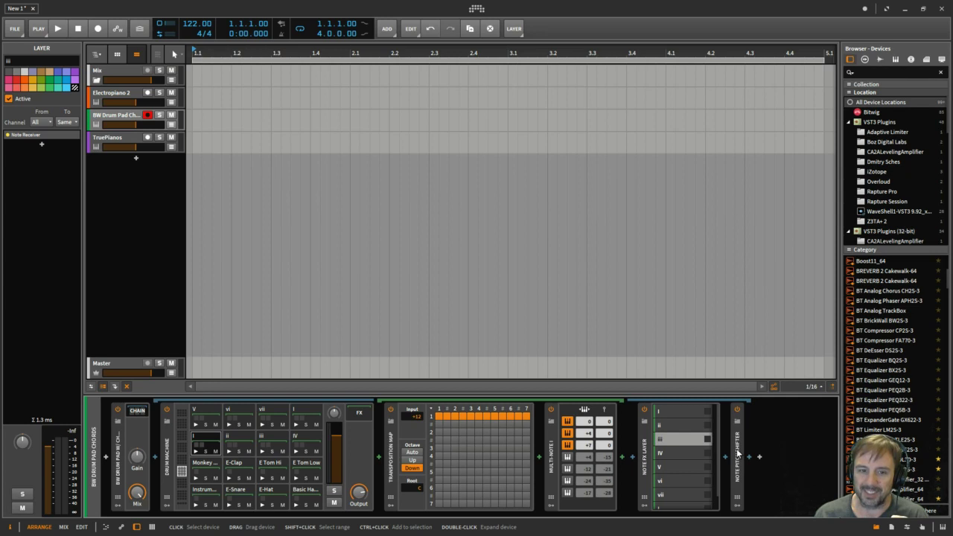
left_click(211, 443)
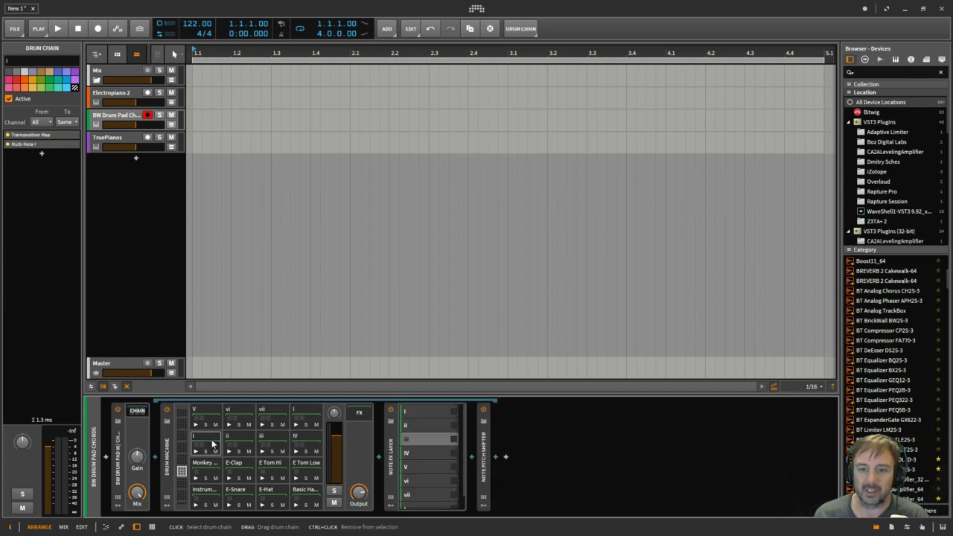
Expand the Note Pitch Shifter and nudge Semitones up one, then back to 0.
left_click(486, 447)
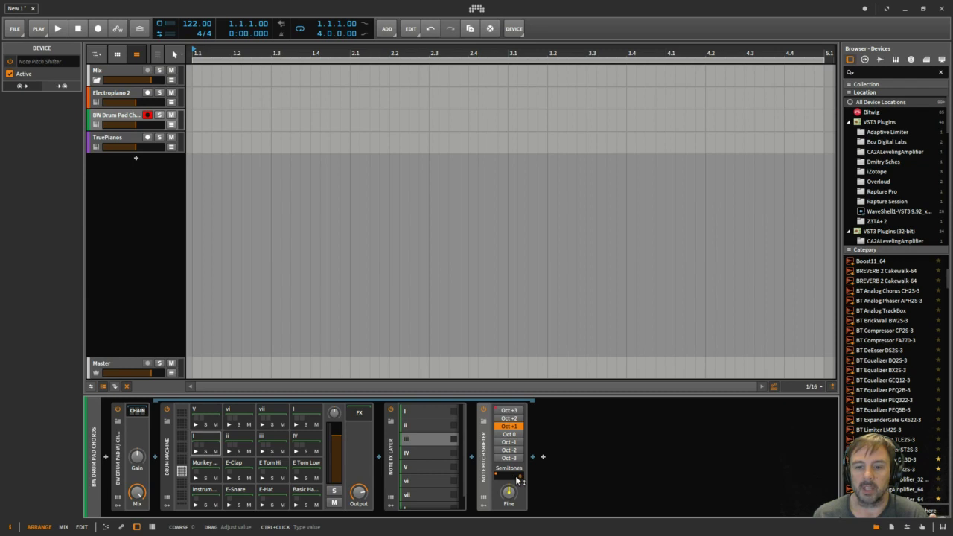
left_click_drag(519, 480, 521, 482)
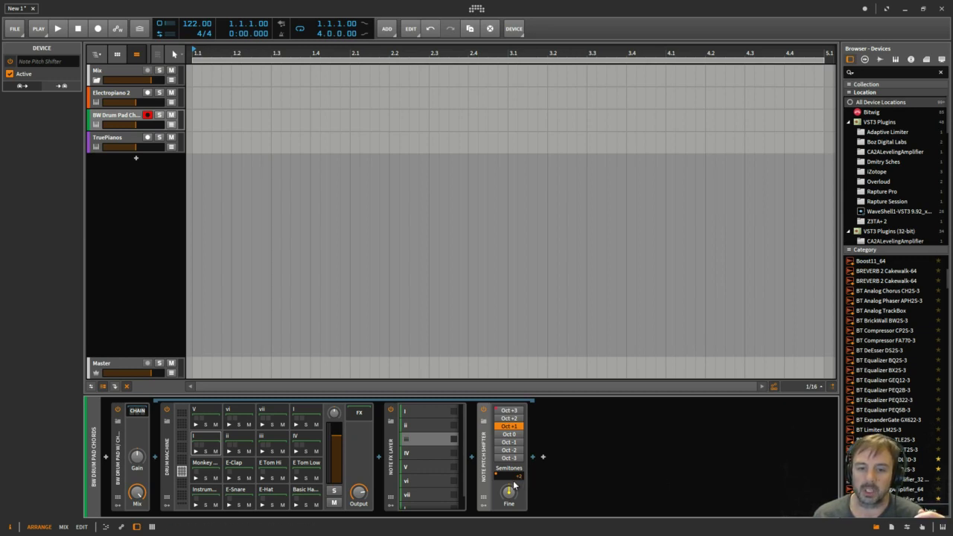
left_click_drag(521, 482, 521, 494)
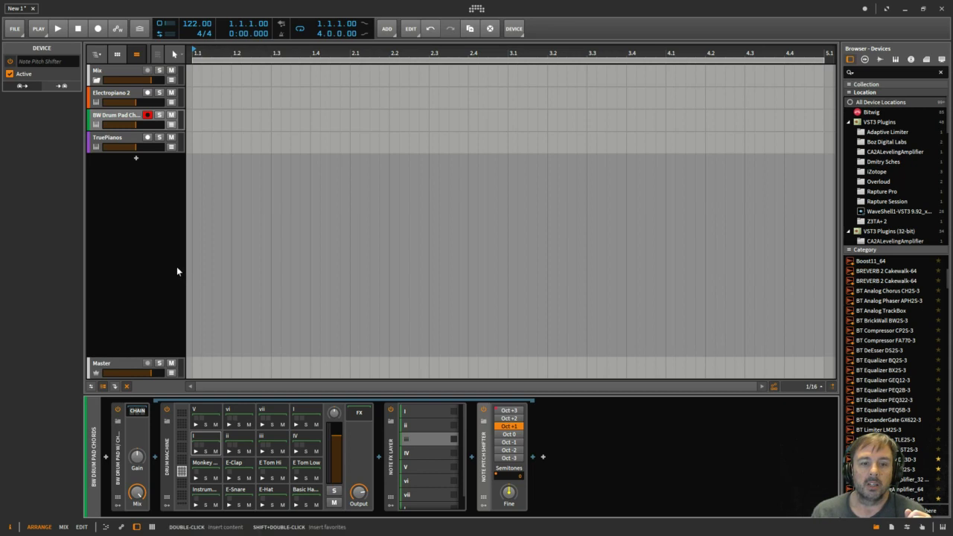
Switch on Electropiano 2's Note Receiver, sourcing notes from BW Drum Pad Chords' Note Pitch Shifter.
left_click(119, 98)
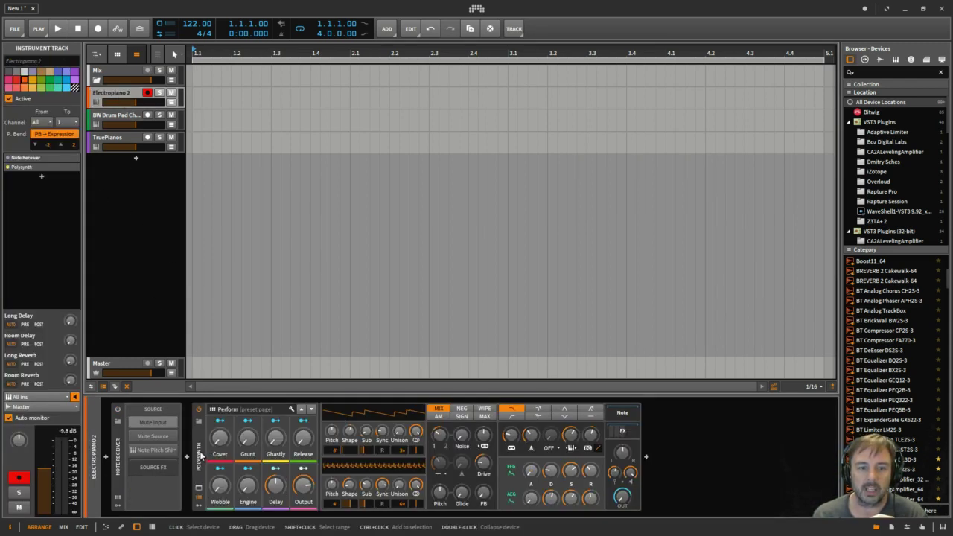
left_click(117, 414)
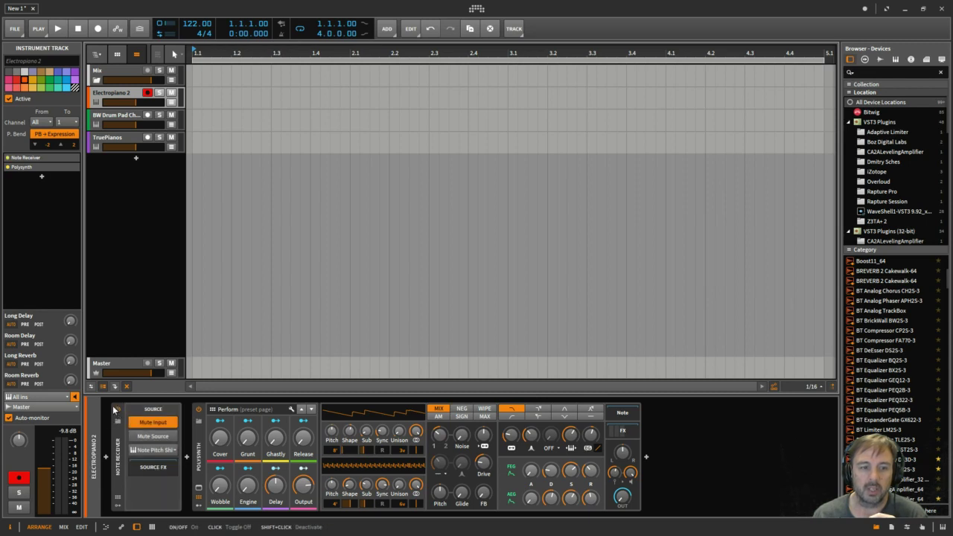
left_click(174, 451)
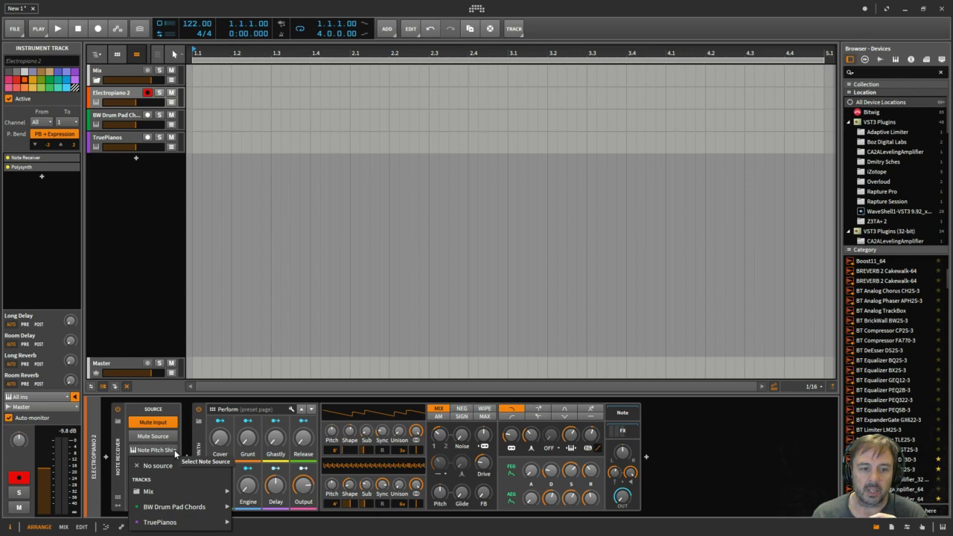
mouse_move(227, 507)
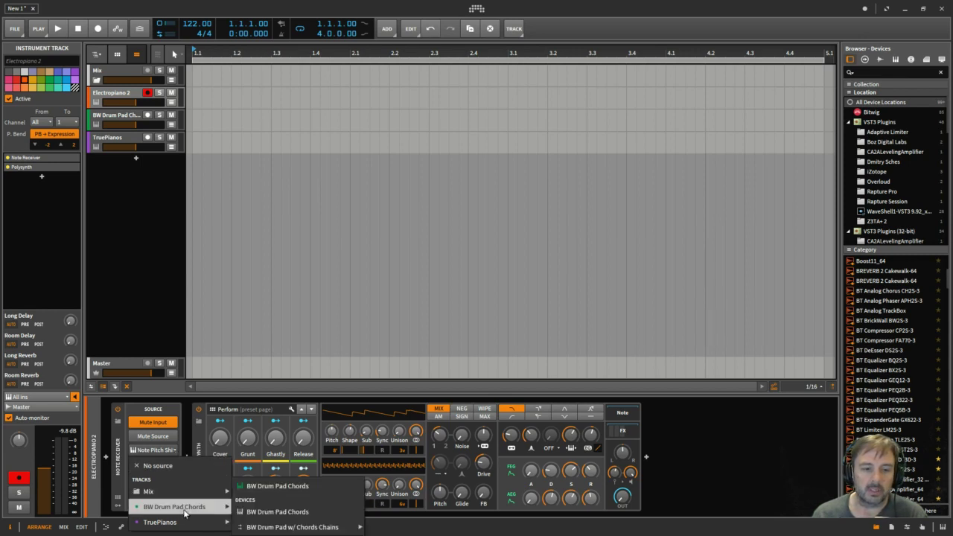
mouse_move(276, 527)
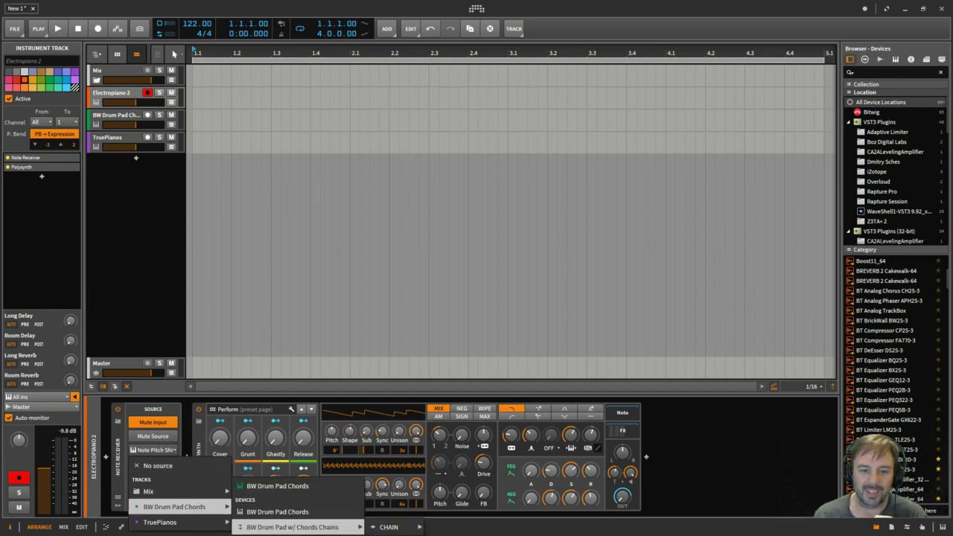
mouse_move(399, 529)
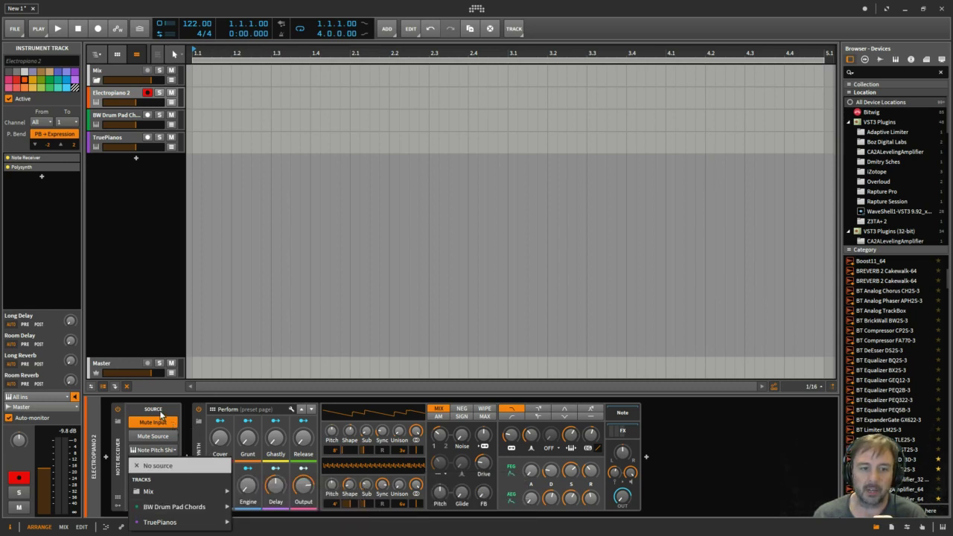
left_click(163, 415)
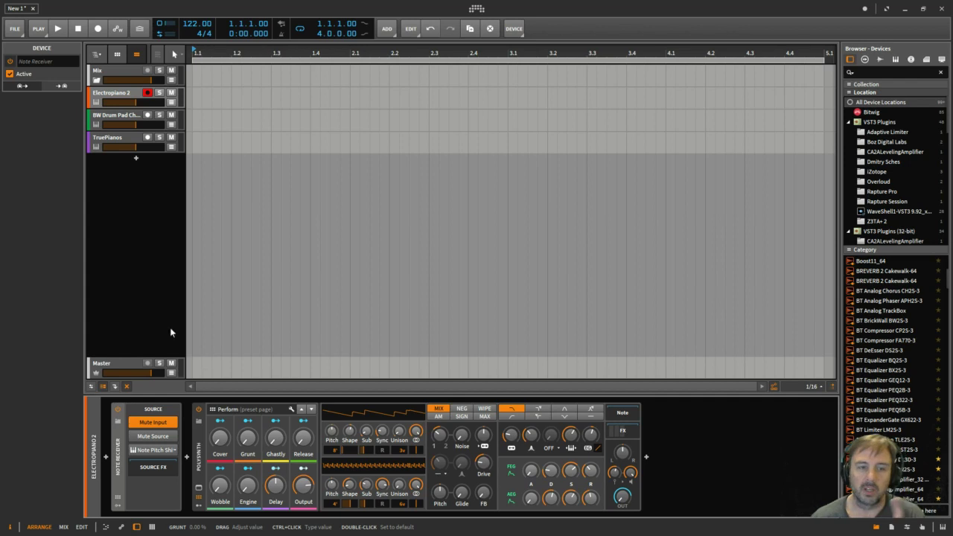
Transpose the drum track's Note Pitch Shifter up 2 semitones and show Note FX layer i.
left_click(113, 119)
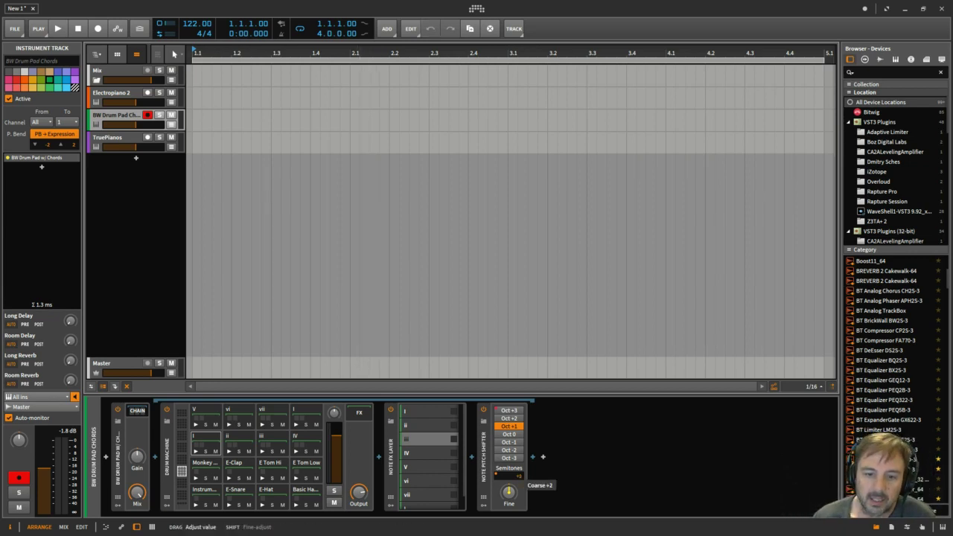
left_click_drag(509, 474, 521, 480)
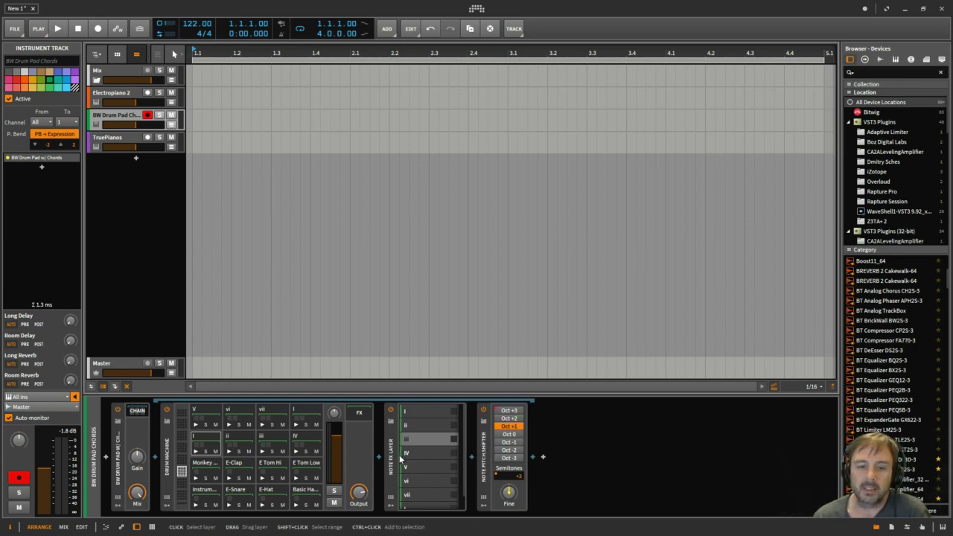
left_click(421, 412)
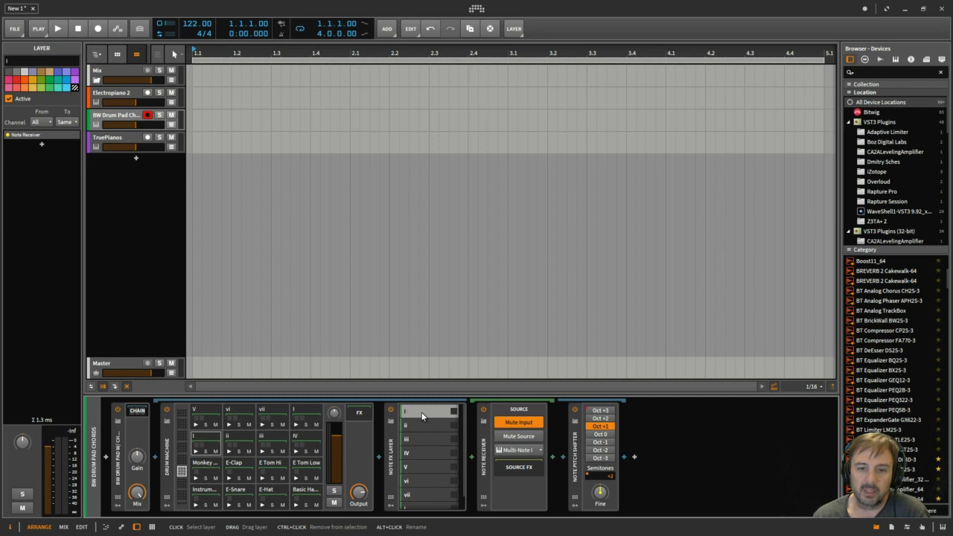
Step through drum pad chains vi, vii and I, ending on pad I's full chain.
left_click(208, 442)
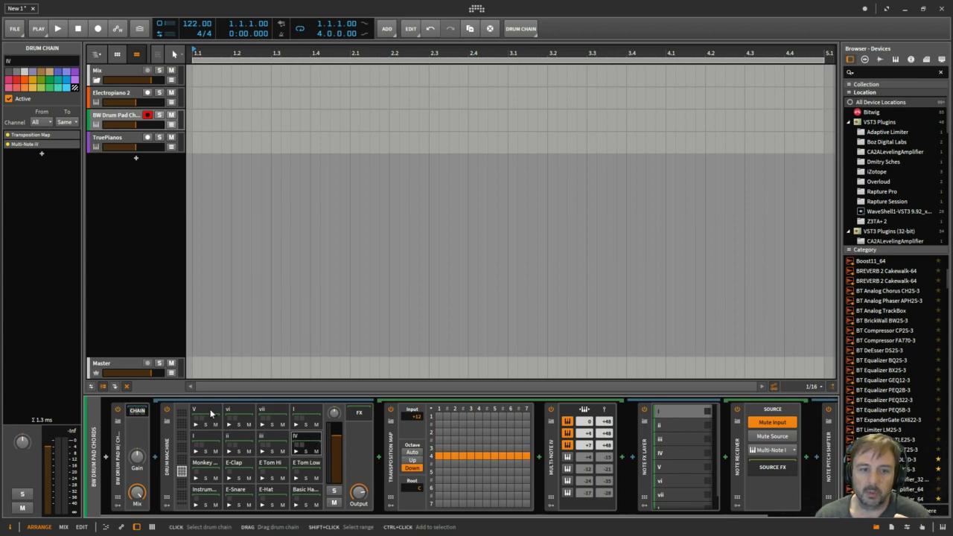
left_click(211, 414)
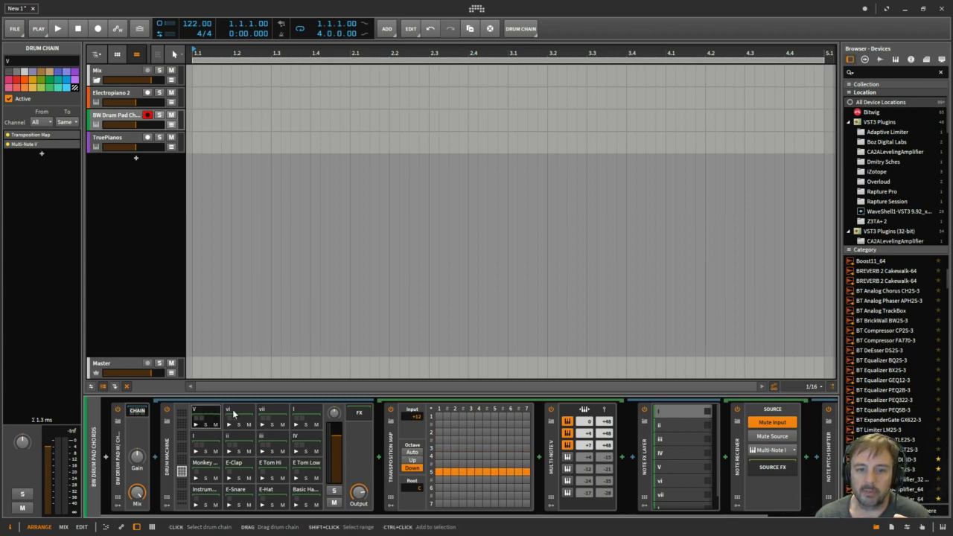
left_click(274, 416)
left_click(311, 415)
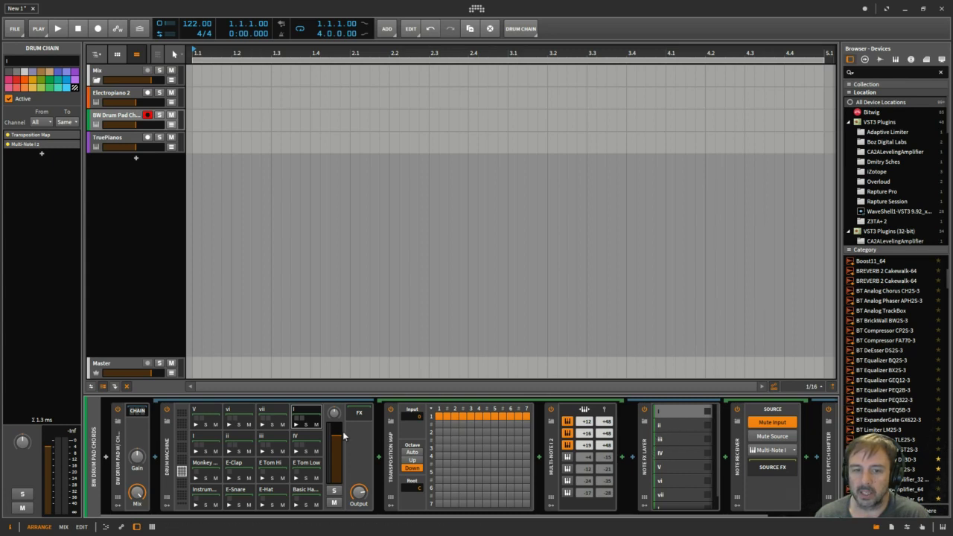
left_click(298, 419)
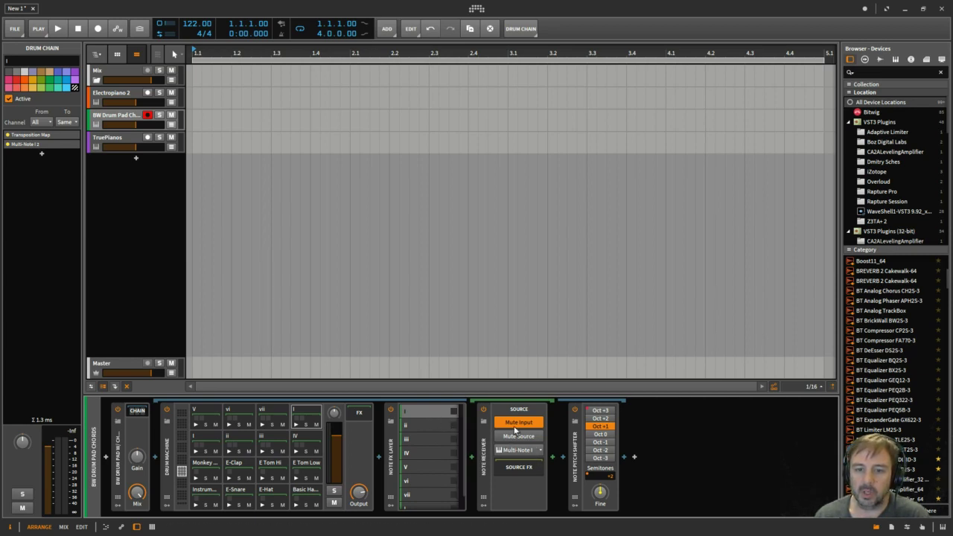
Reset the Note Pitch Shifter to 0 semitones, view Electropiano 2, then return to the drum track.
left_click(426, 410)
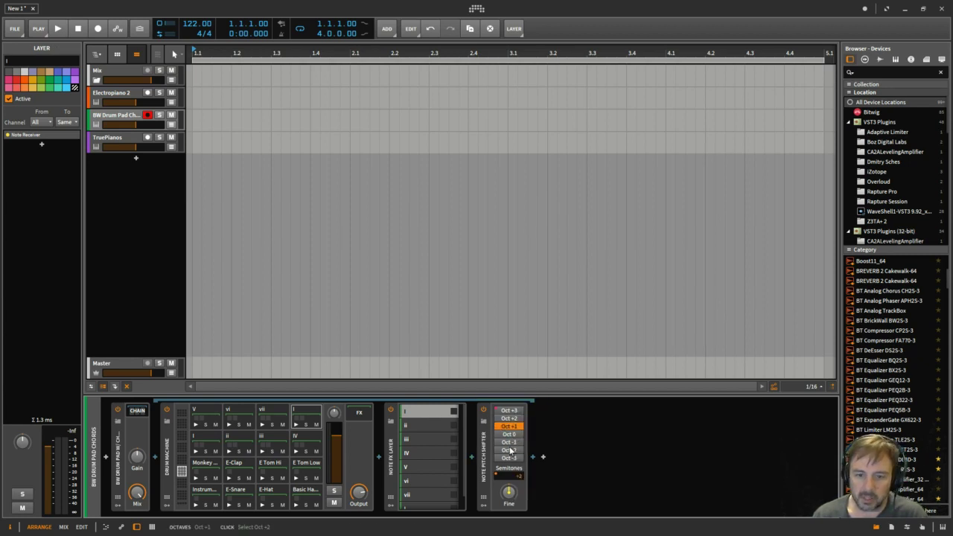
left_click(518, 478)
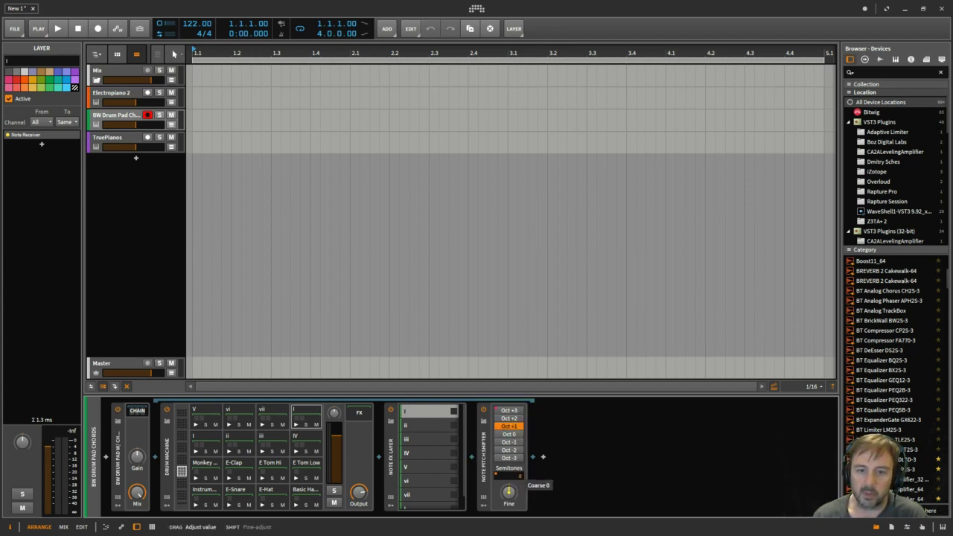
left_click_drag(518, 479, 518, 478)
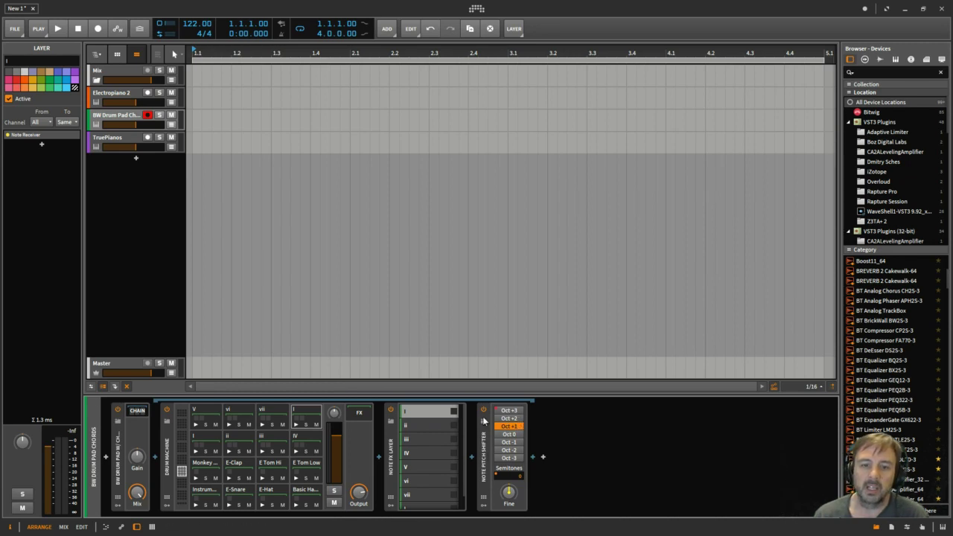
left_click(119, 95)
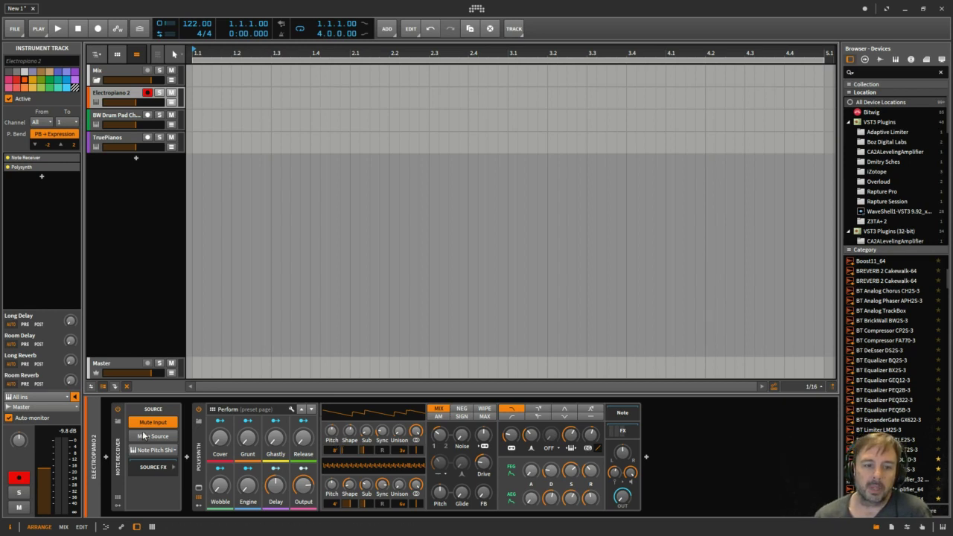
left_click(118, 119)
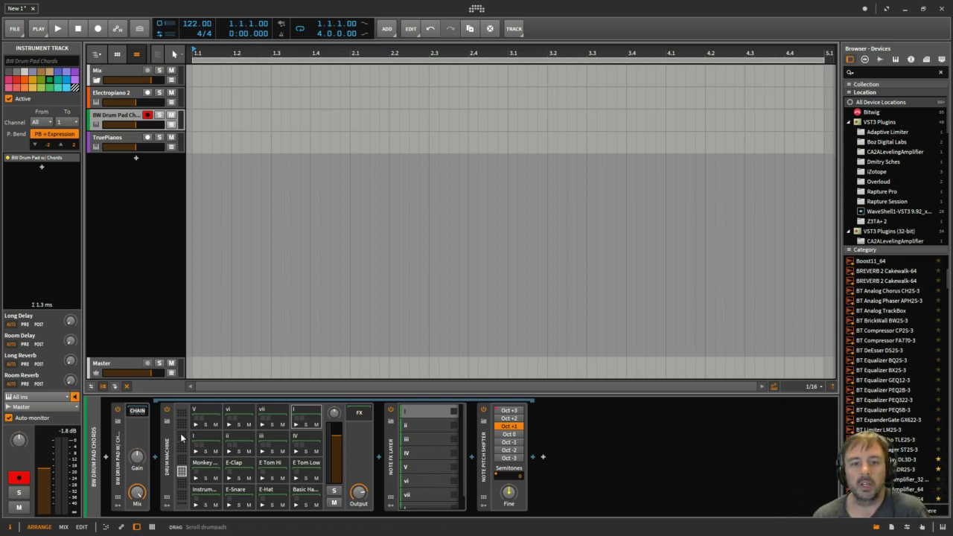